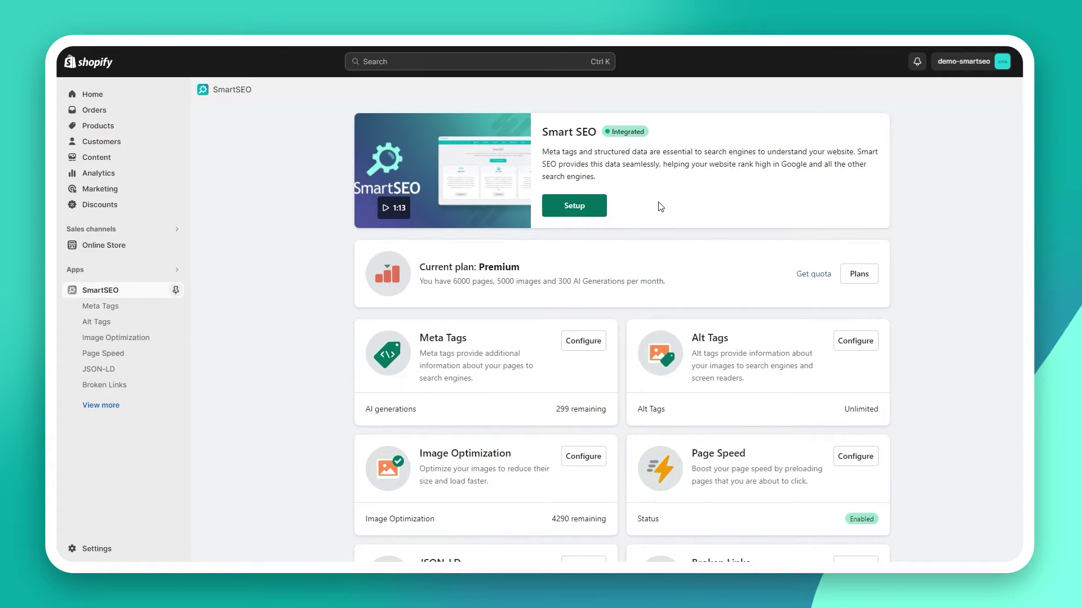
# - Delete ' (lines per inch)' from the drawing tablet's meta title and save it
pyautogui.click(583, 341)
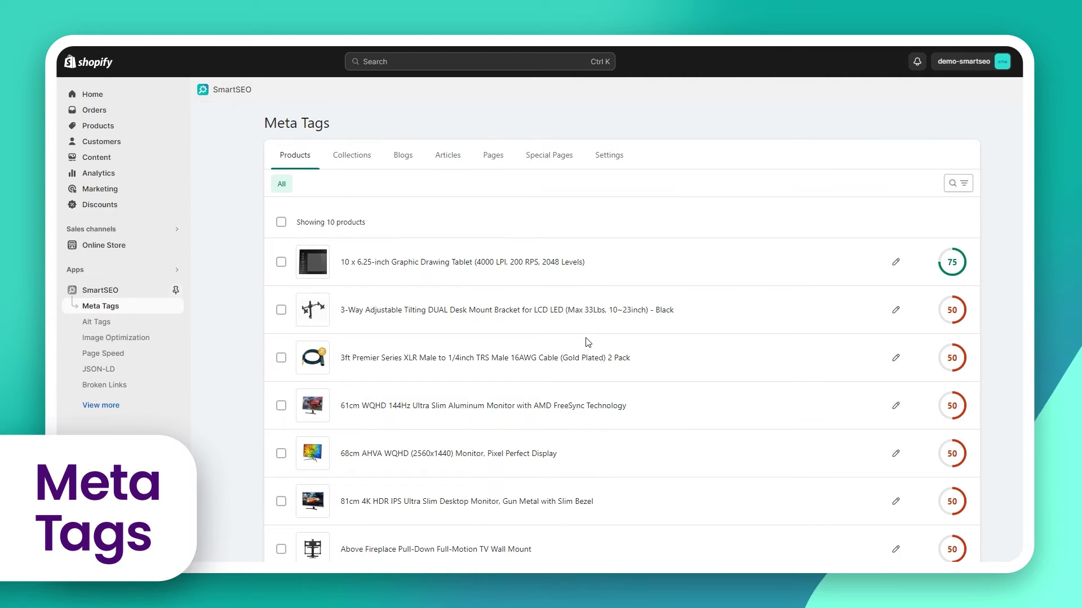
pyautogui.click(882, 261)
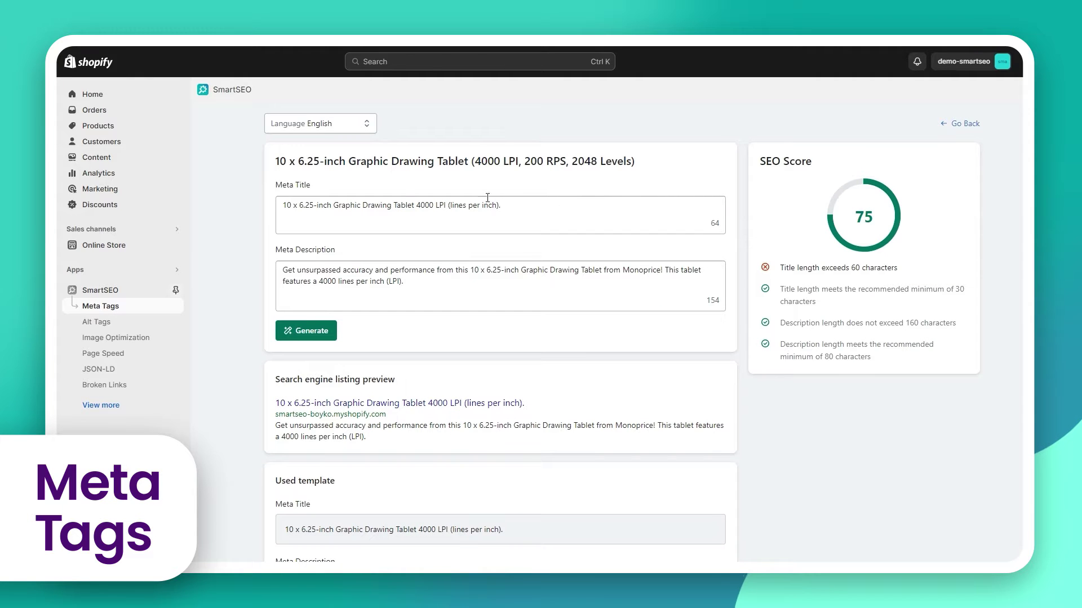
pyautogui.moveTo(447, 206); pyautogui.dragTo(485, 203)
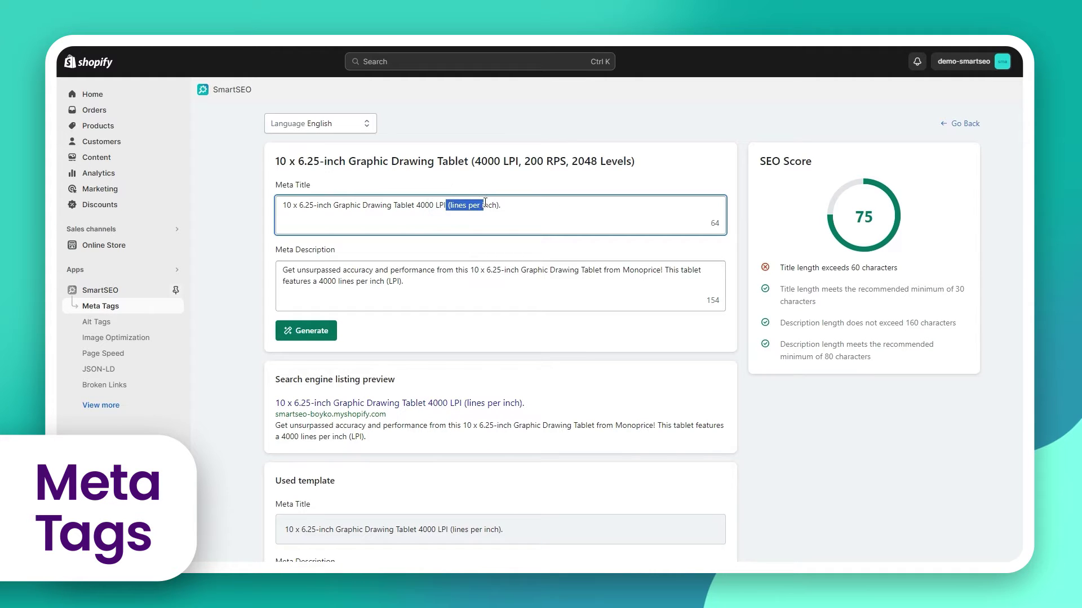
pyautogui.press('BackSpace')
pyautogui.click(1001, 61)
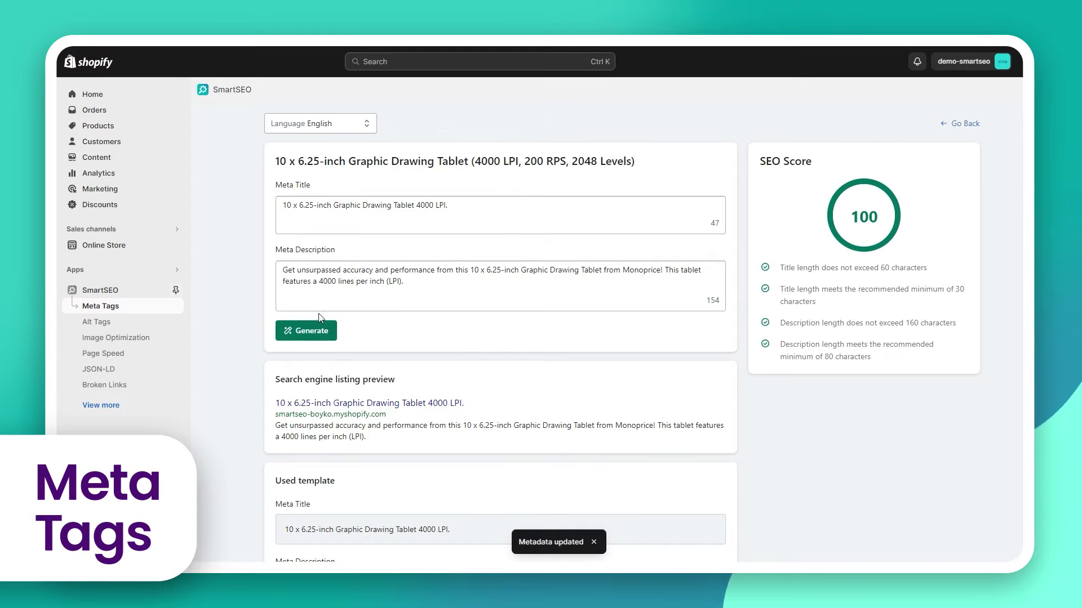
# - Generate AI meta title and description for the drawing tablet, keep both, and save
pyautogui.click(313, 331)
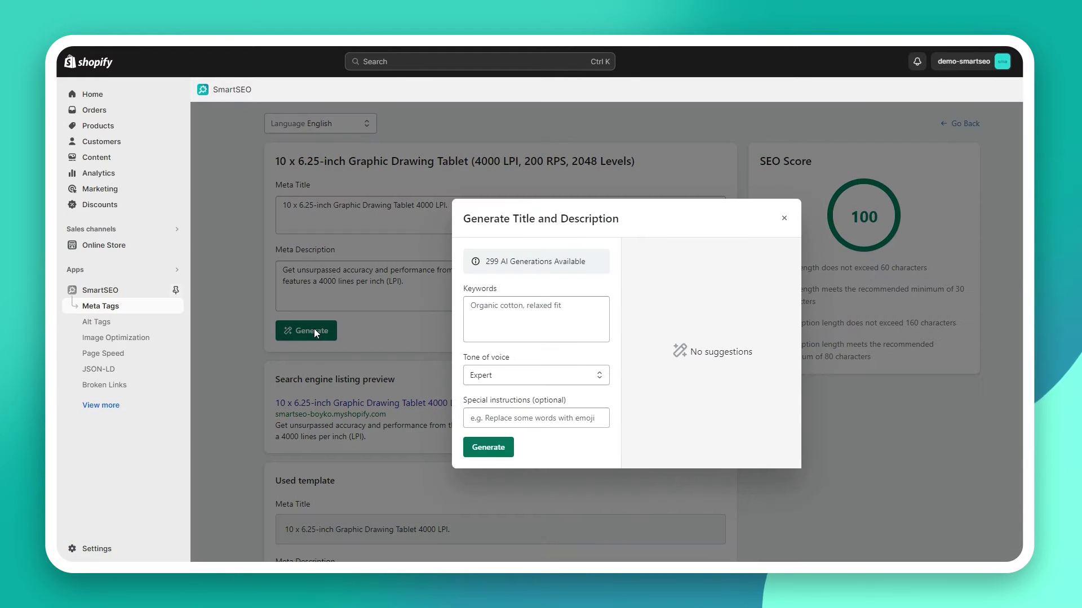
pyautogui.click(489, 447)
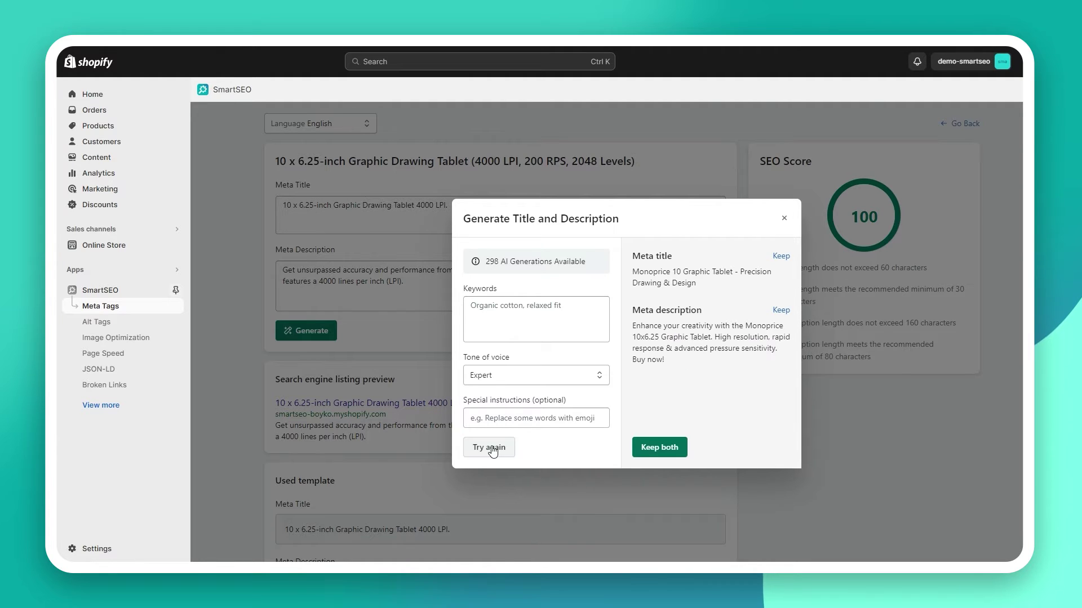
pyautogui.click(658, 448)
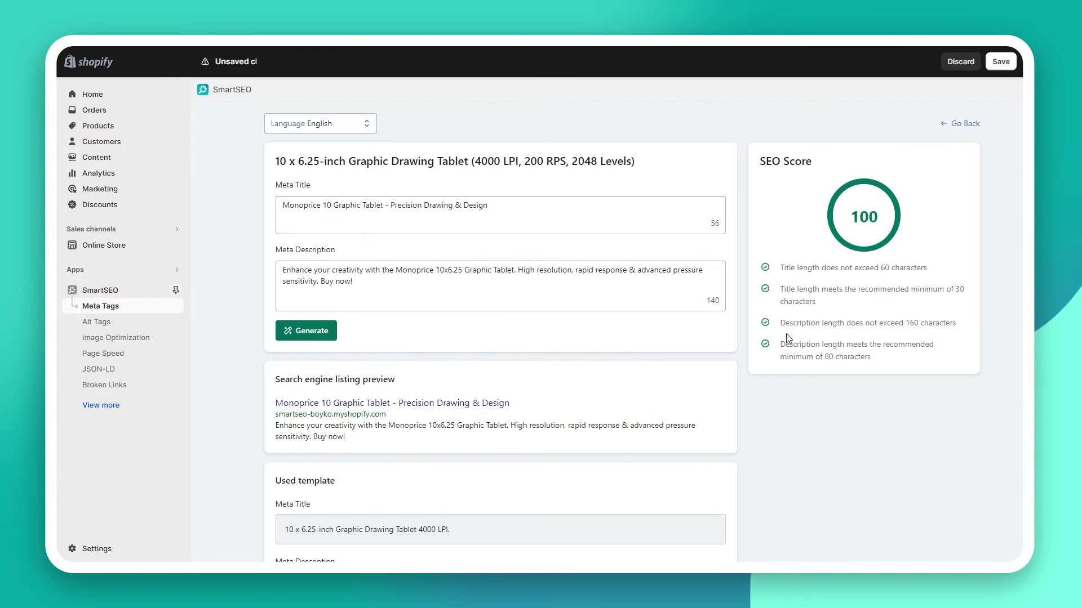
pyautogui.click(1000, 62)
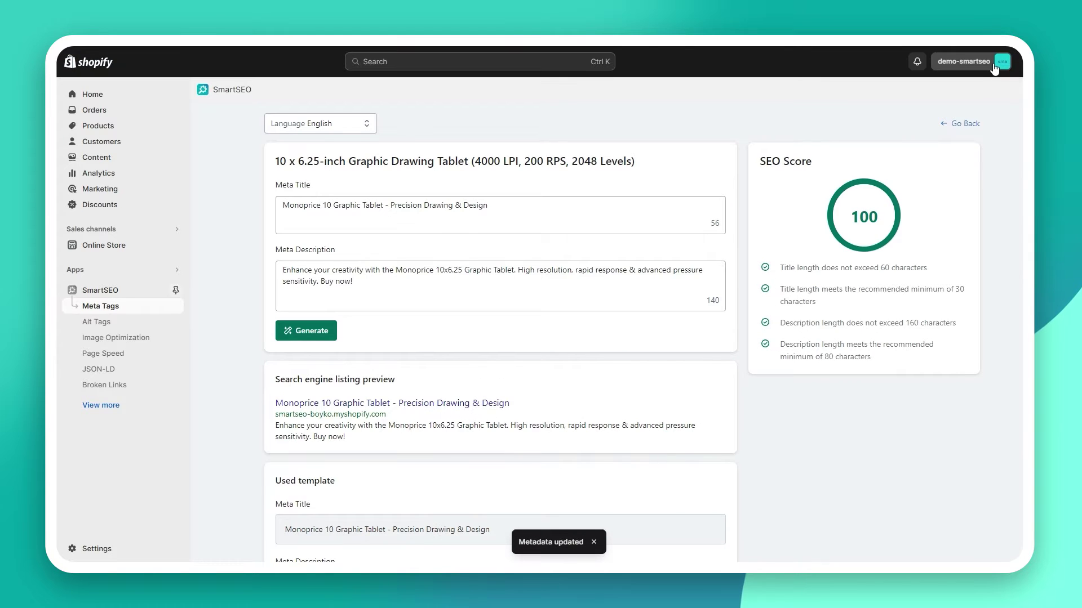
# - Back in the product meta tag list, filter products by the Gaming Accessories collection
pyautogui.click(965, 125)
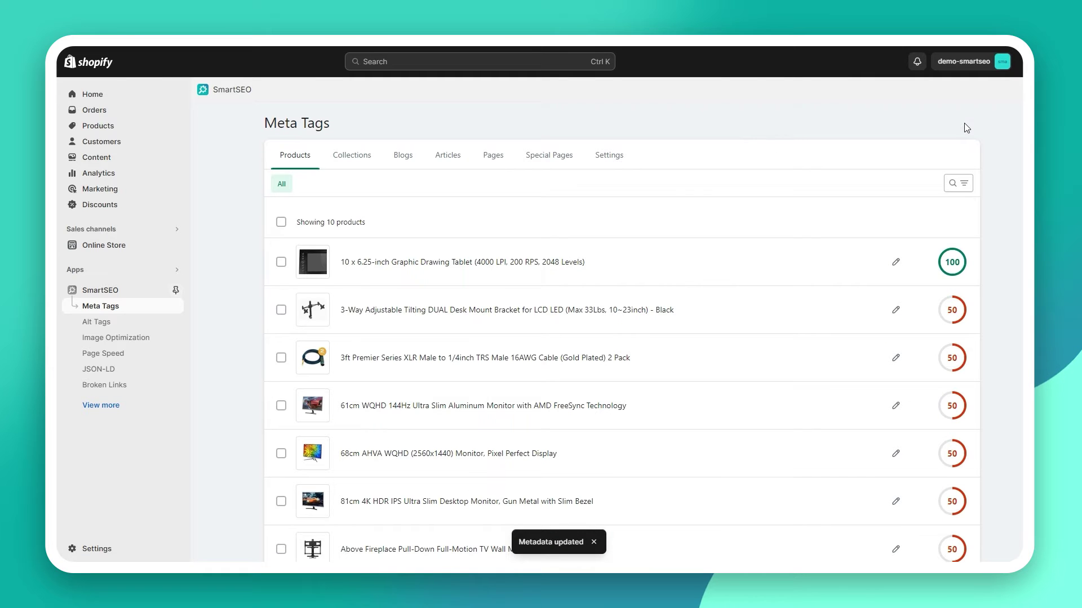
pyautogui.click(958, 184)
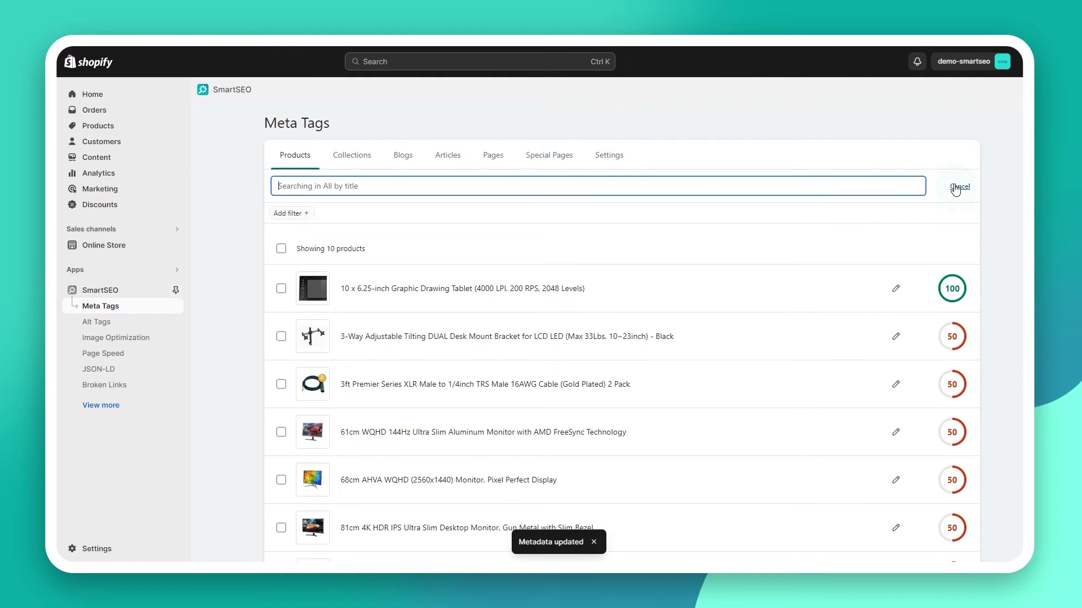
pyautogui.click(300, 213)
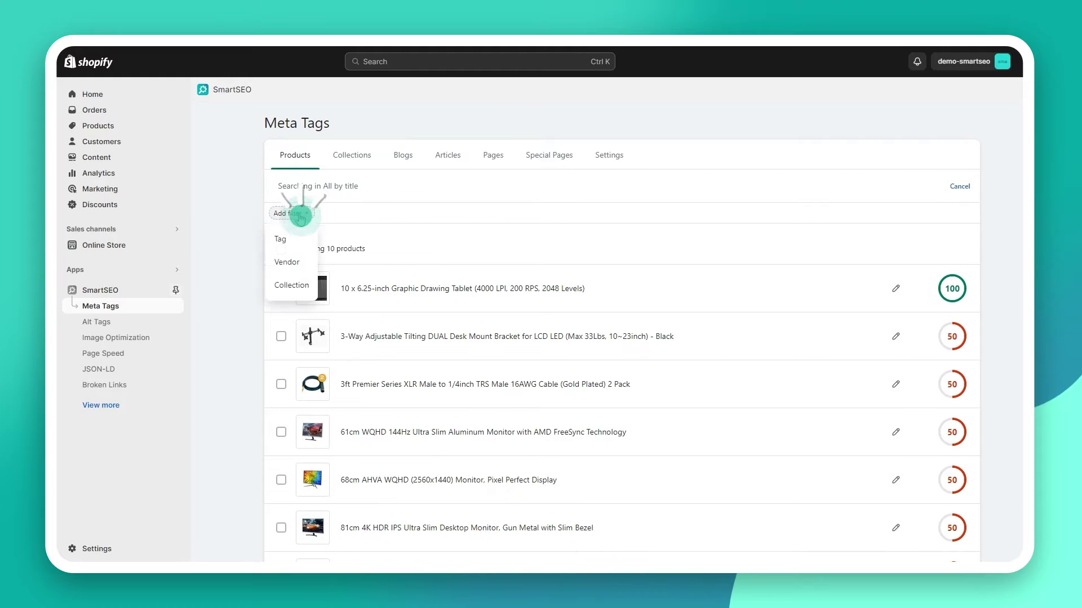
pyautogui.click(300, 285)
pyautogui.click(310, 269)
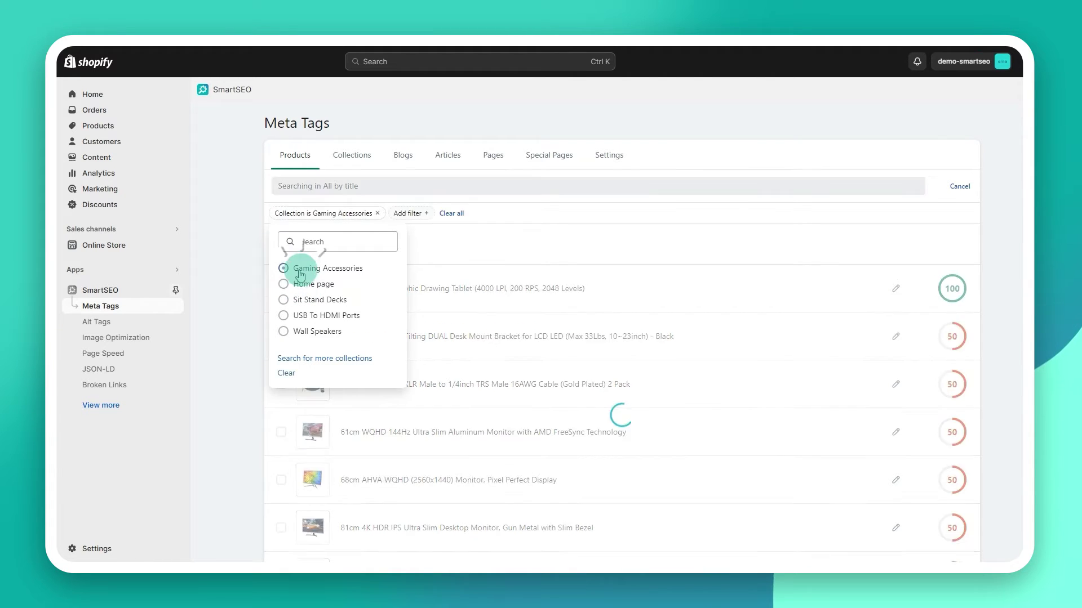
pyautogui.click(434, 247)
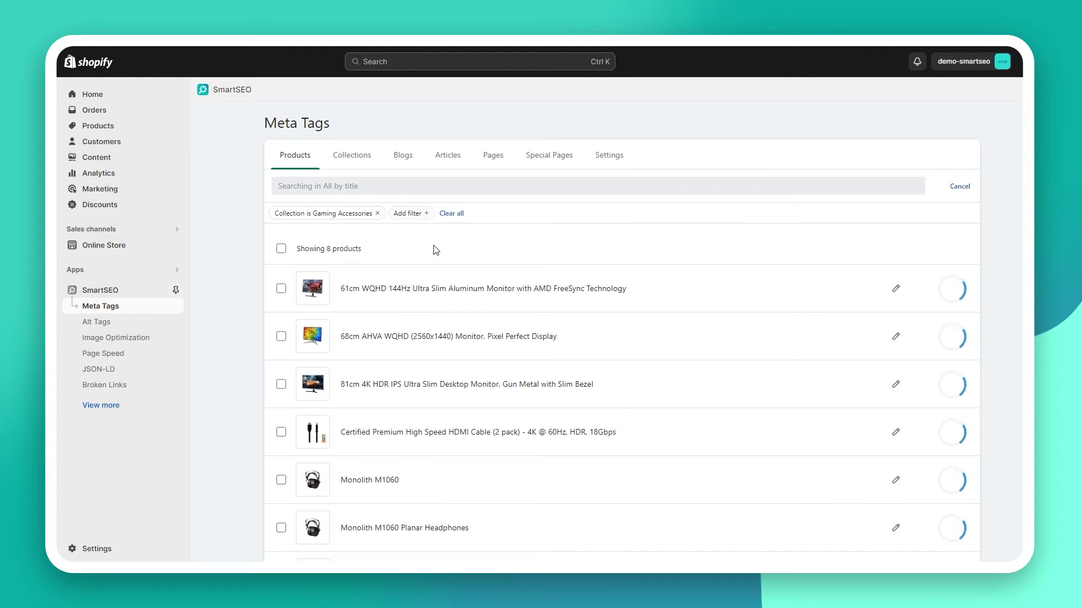
# - Clear the collection filter and select all 10+ products in the store
pyautogui.click(281, 249)
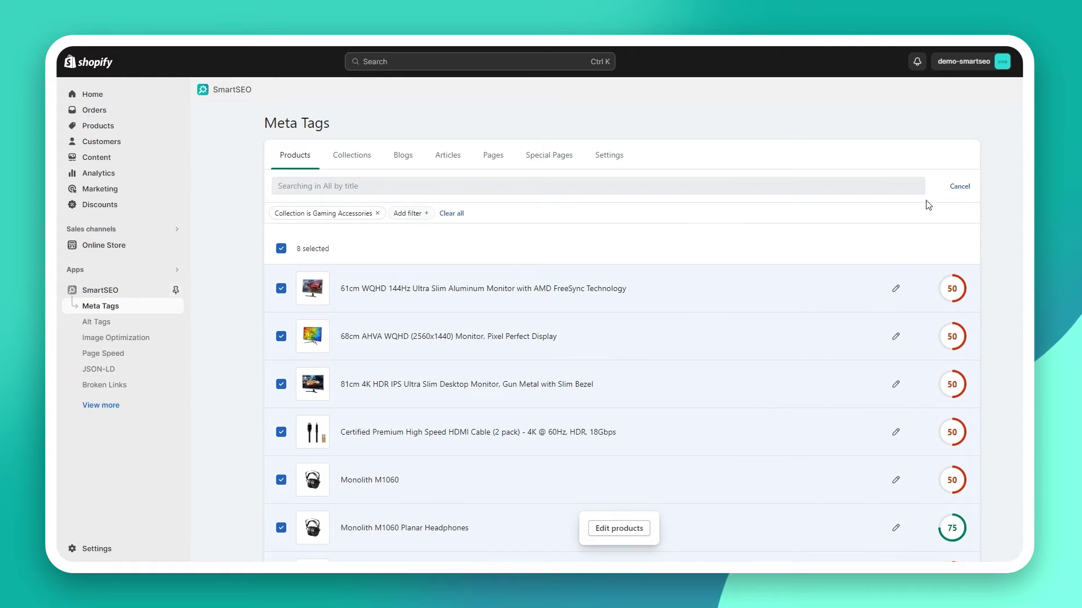
pyautogui.click(958, 186)
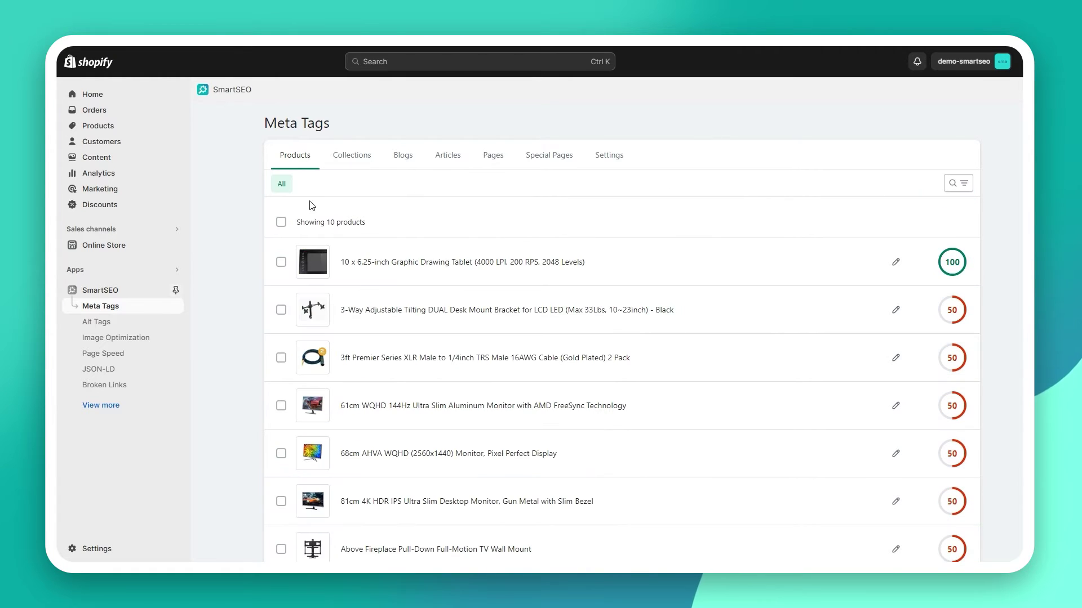
pyautogui.click(281, 222)
pyautogui.click(355, 223)
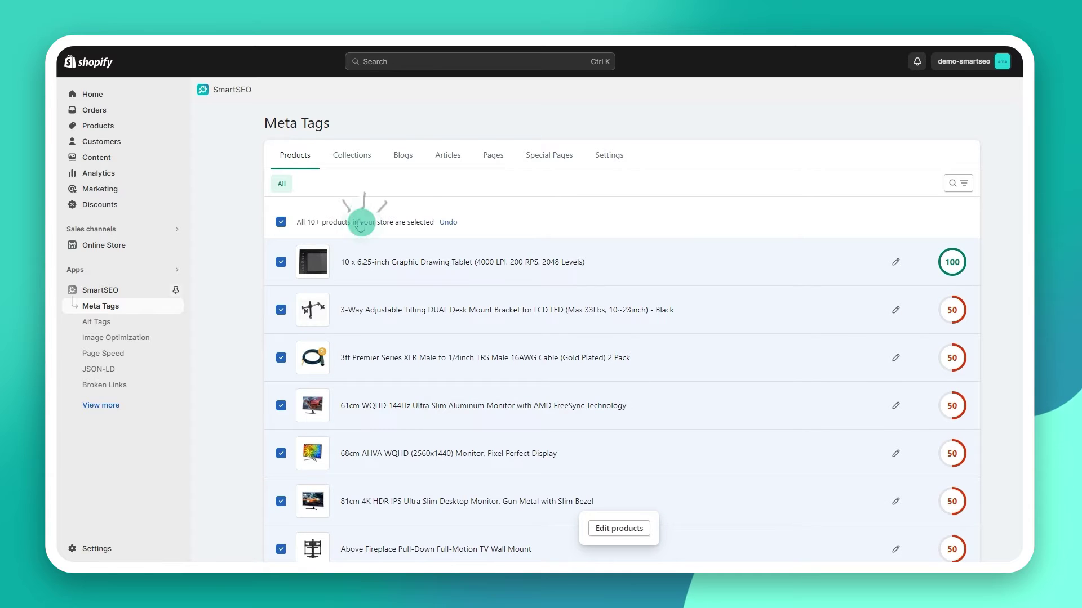
# - Build the bulk meta title template '${title} | ${tags} | ${shop-name}' for all products
pyautogui.click(620, 528)
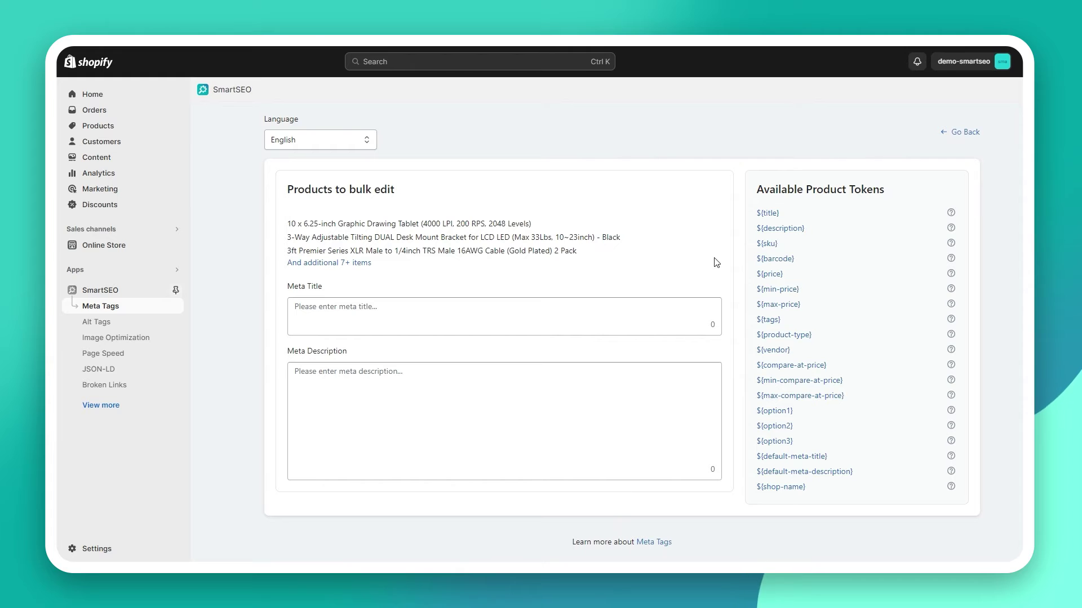
pyautogui.click(765, 215)
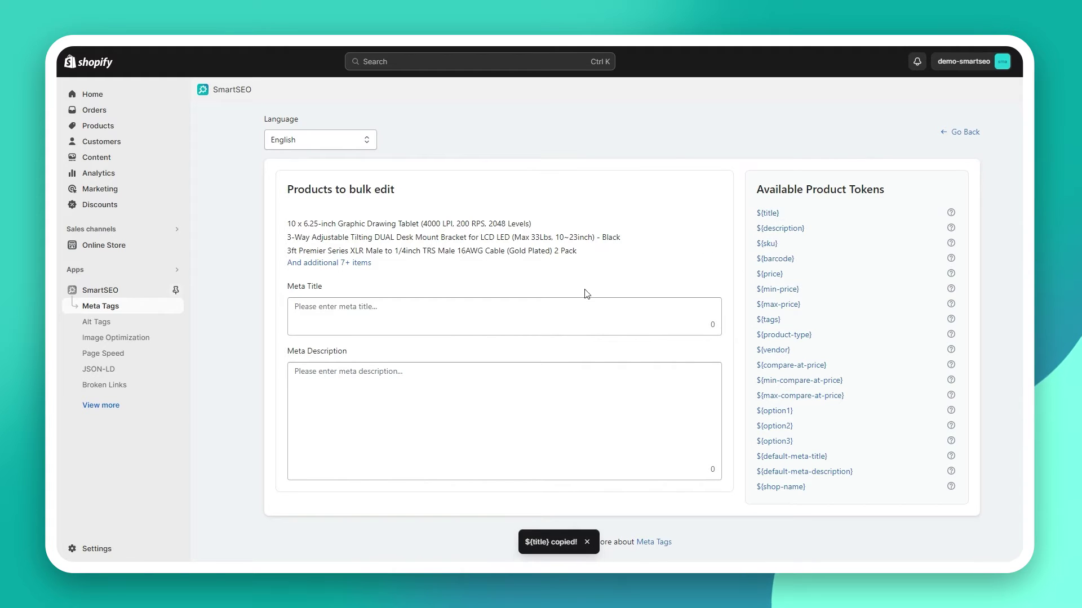
pyautogui.click(484, 307)
pyautogui.hotkey('ctrl', 'v')
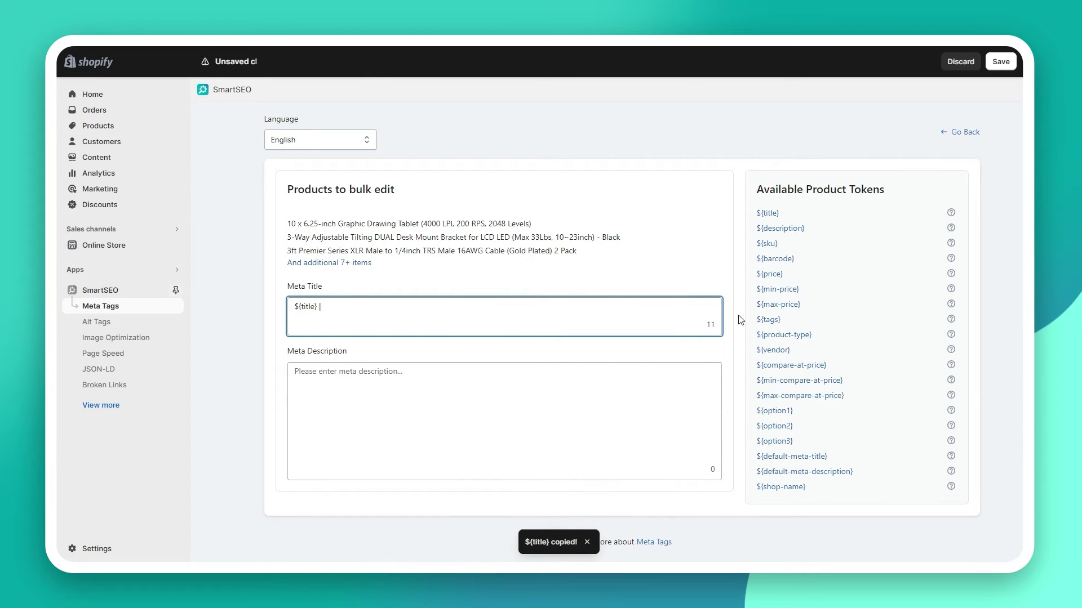
pyautogui.write('|')
pyautogui.click(770, 320)
pyautogui.click(515, 311)
pyautogui.hotkey('ctrl', 'v')
pyautogui.write('|')
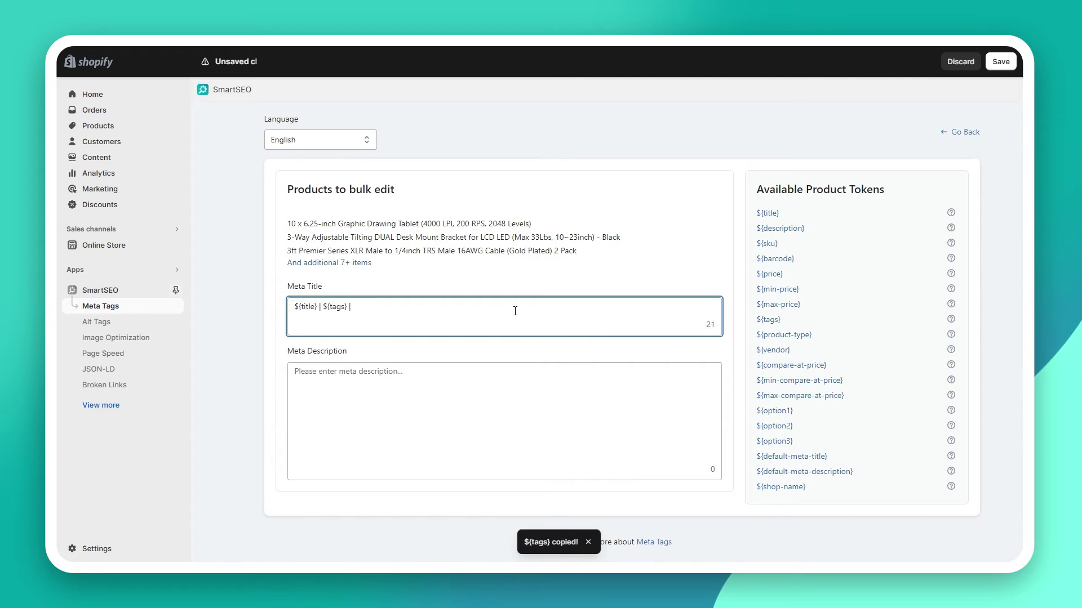
pyautogui.click(772, 488)
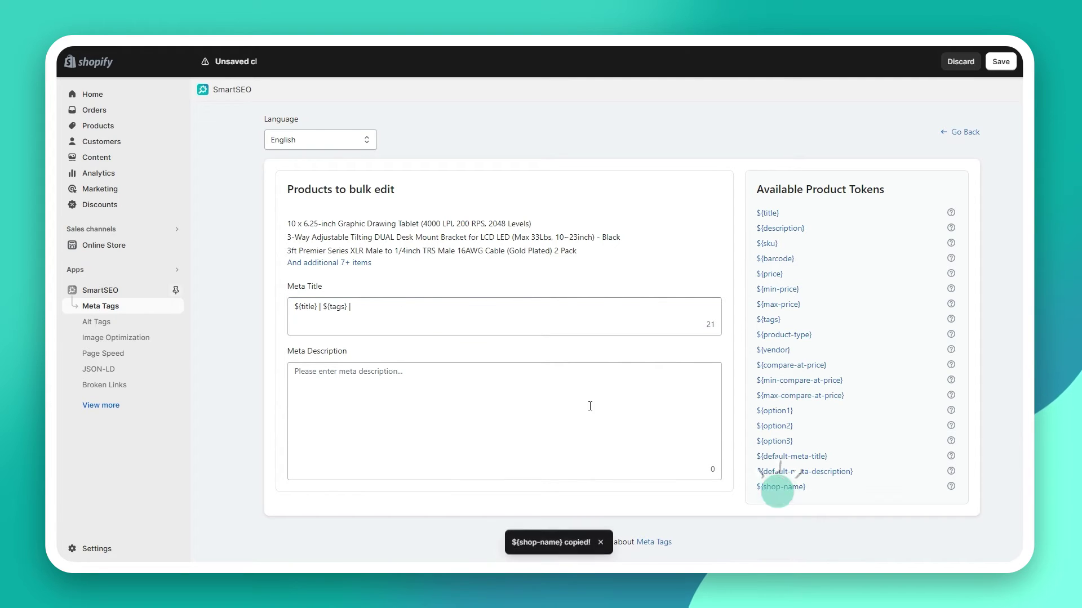
pyautogui.click(403, 310)
pyautogui.hotkey('ctrl', 'v')
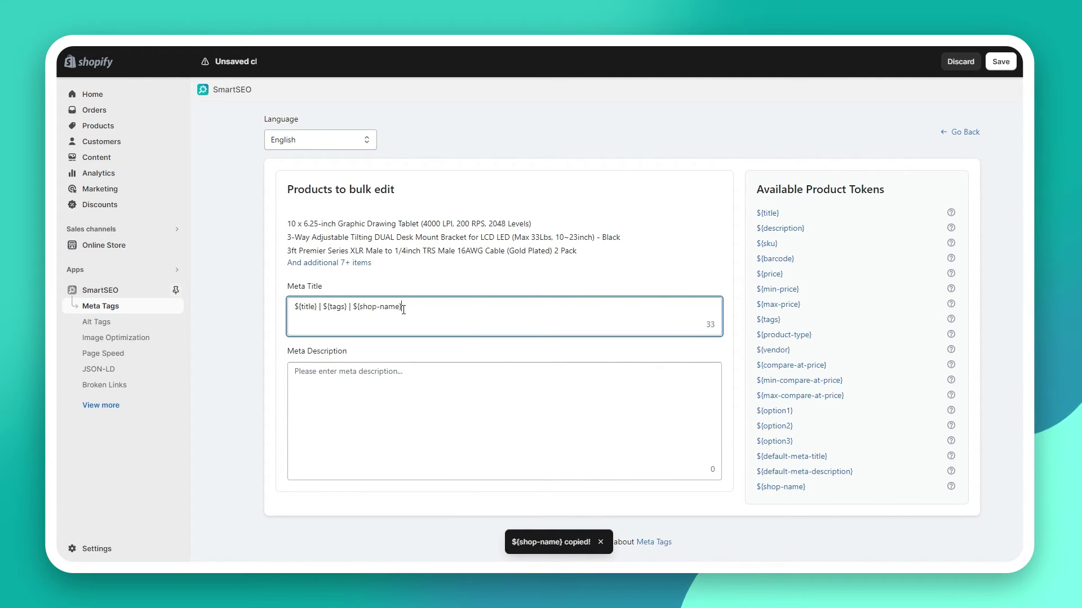
# - Set the bulk meta description to '${description}', save, and return to the Meta Tags list
pyautogui.click(779, 229)
pyautogui.click(308, 372)
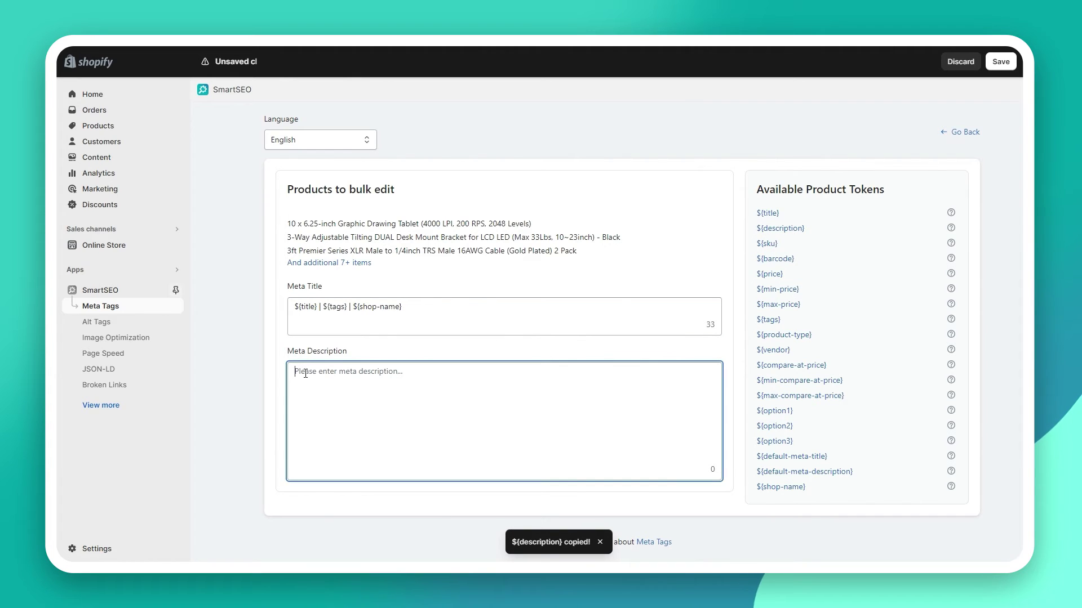
pyautogui.hotkey('ctrl', 'v')
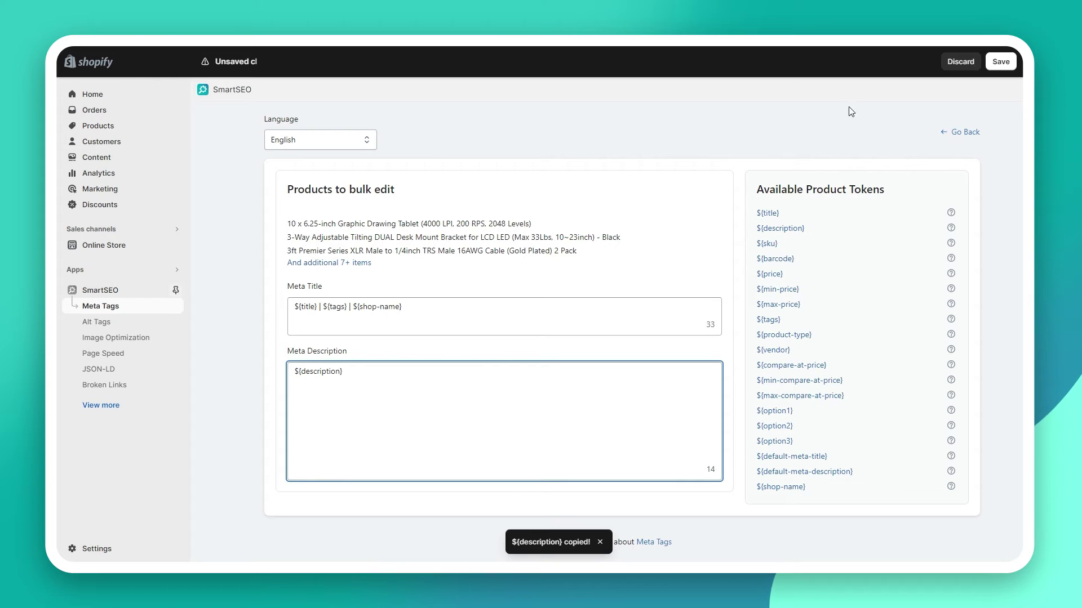
pyautogui.click(1000, 62)
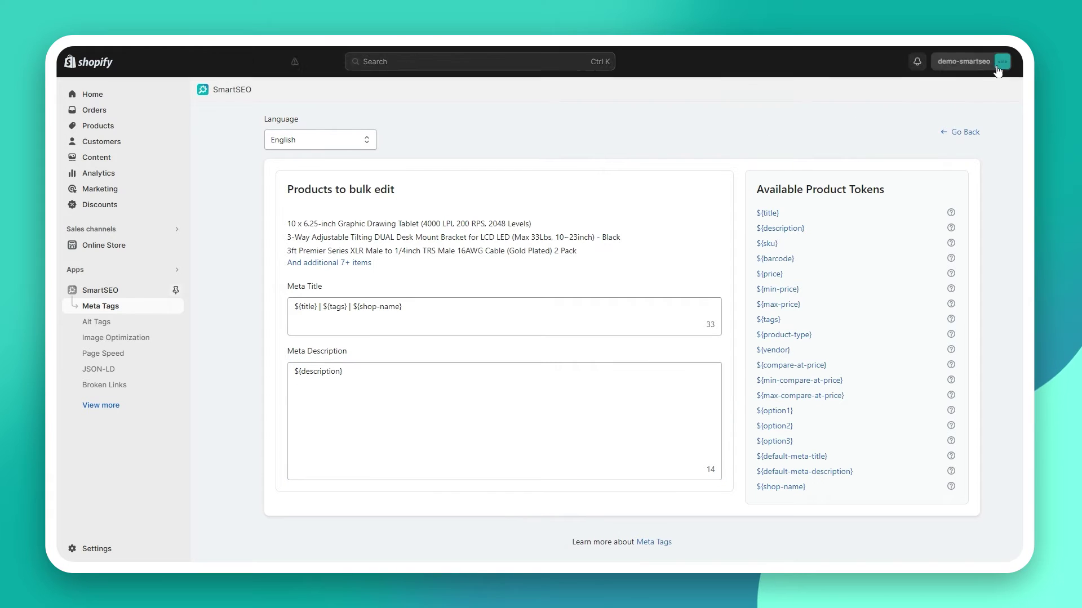
pyautogui.click(974, 132)
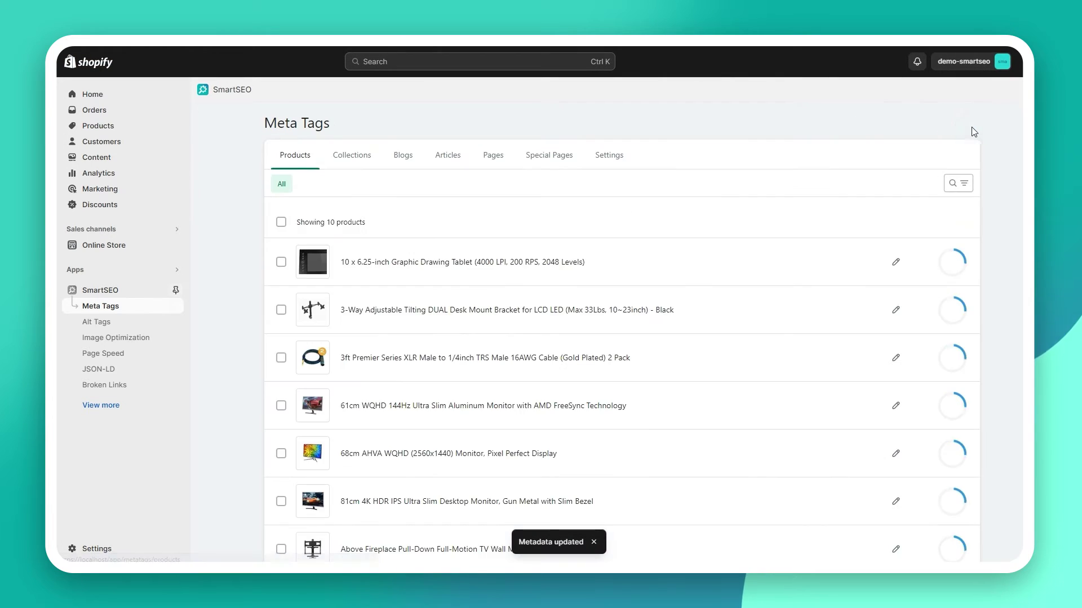
# - Browse the Collections, Blogs, Articles, Pages and Special Pages meta tag tabs
pyautogui.click(352, 154)
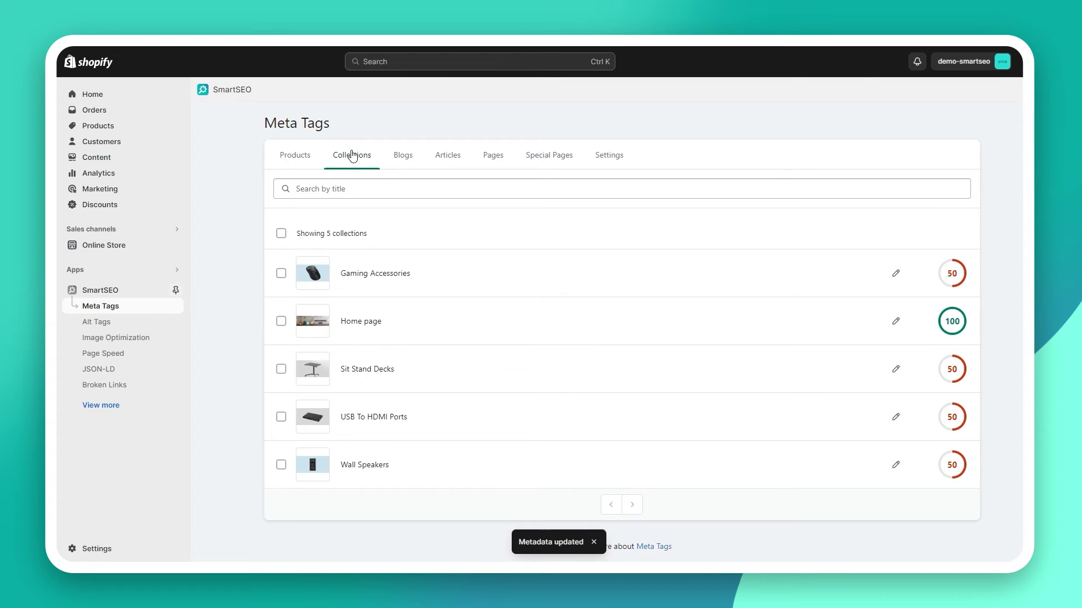
pyautogui.click(404, 155)
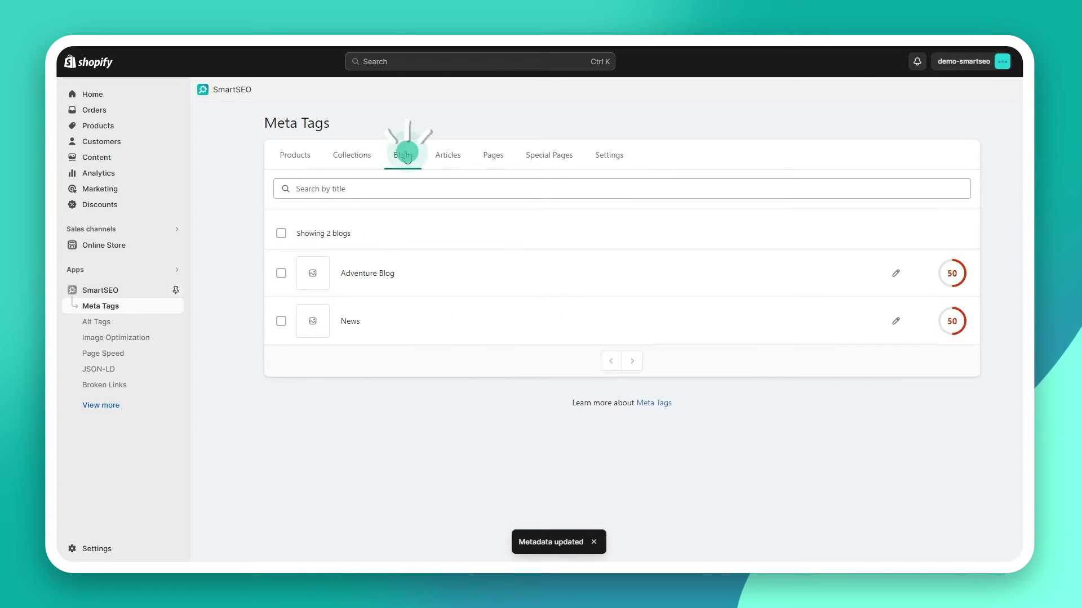
pyautogui.click(448, 156)
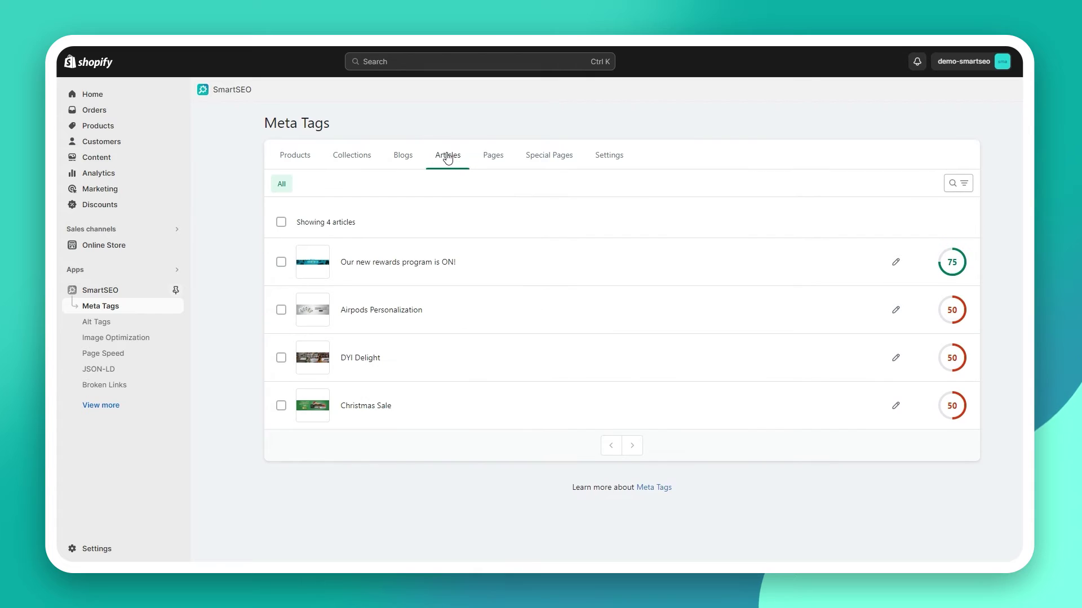
pyautogui.click(489, 158)
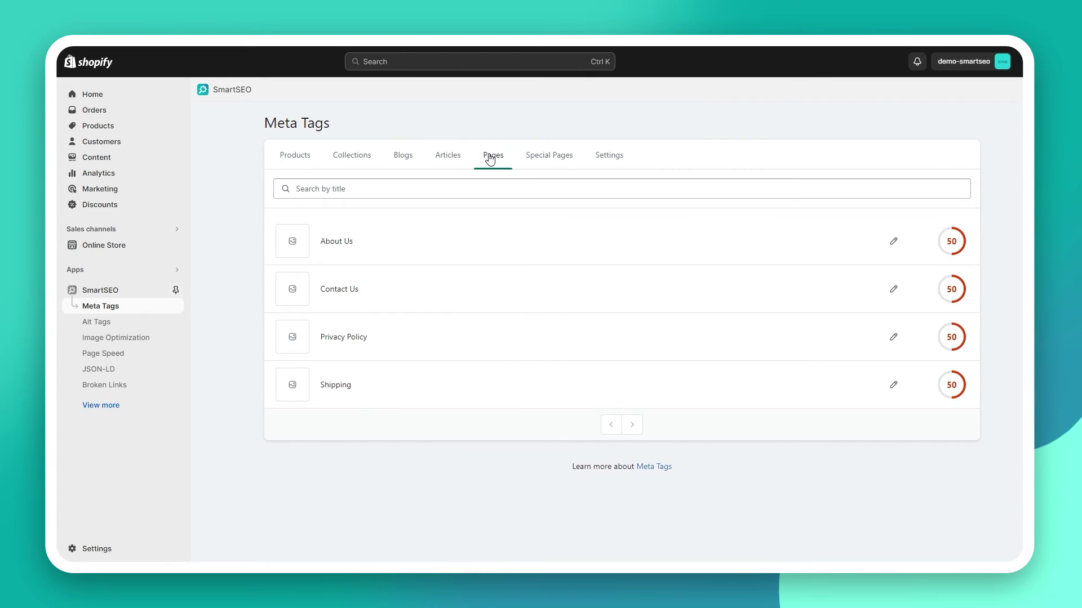
pyautogui.click(537, 156)
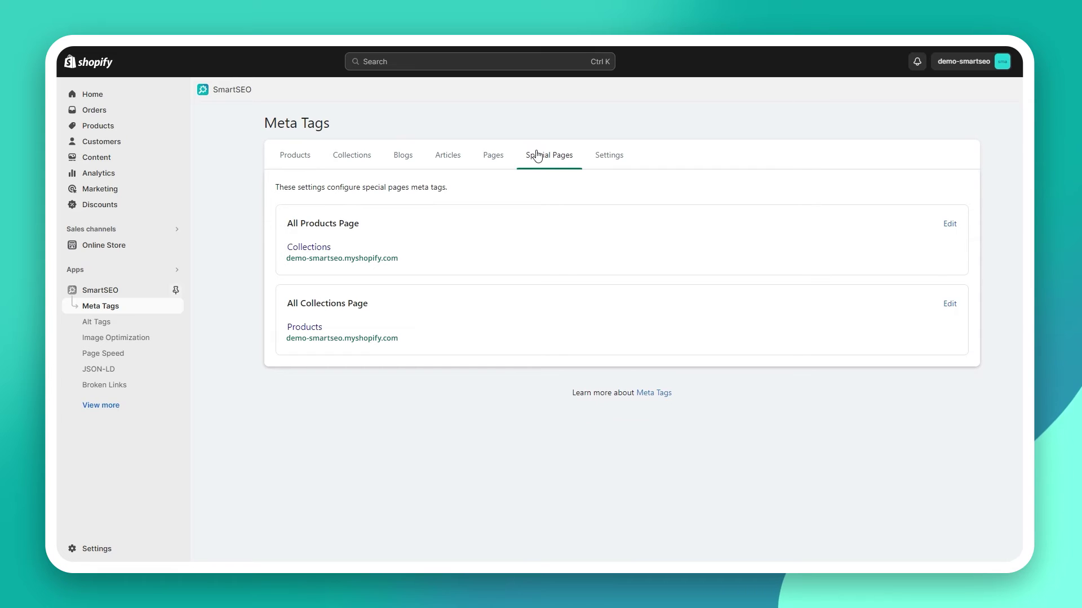
# - Enable No Index for search, collection tag, blog tag and vendor search pages, and save
pyautogui.click(608, 158)
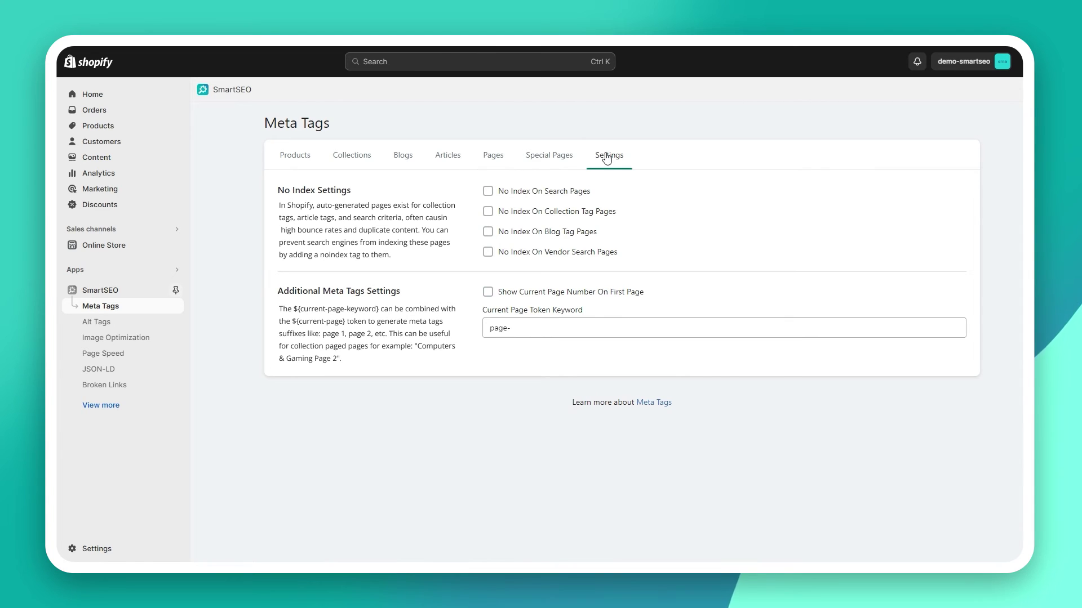
pyautogui.click(488, 194)
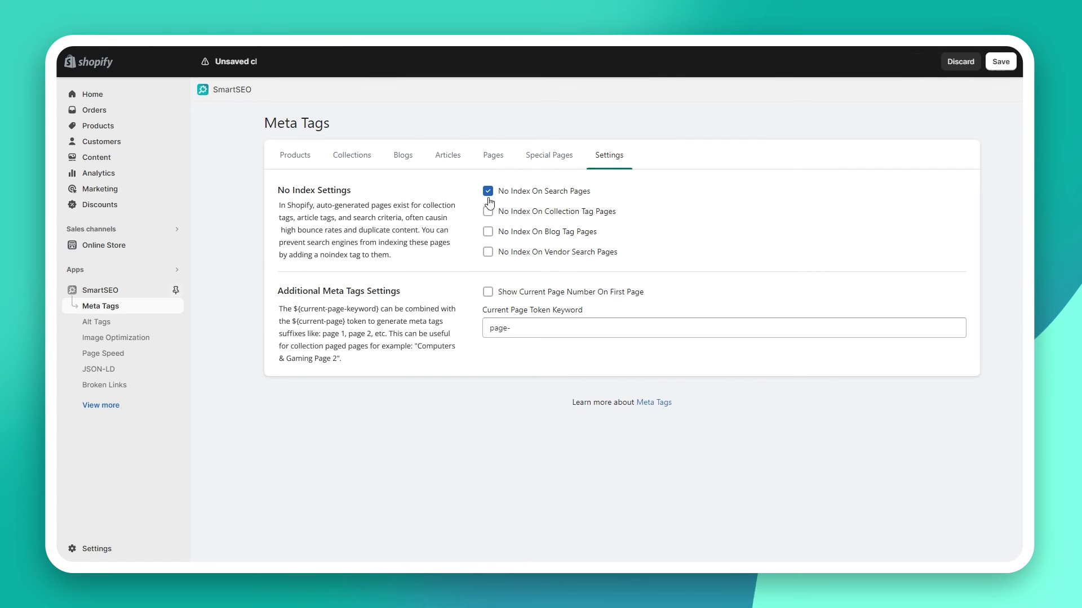
pyautogui.click(487, 232)
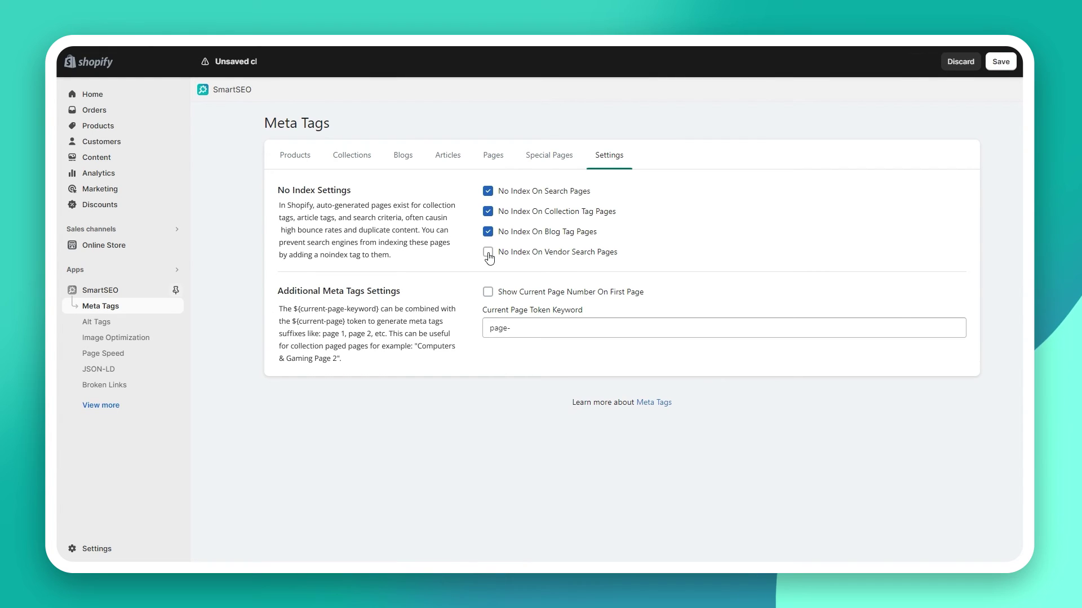
pyautogui.click(488, 252)
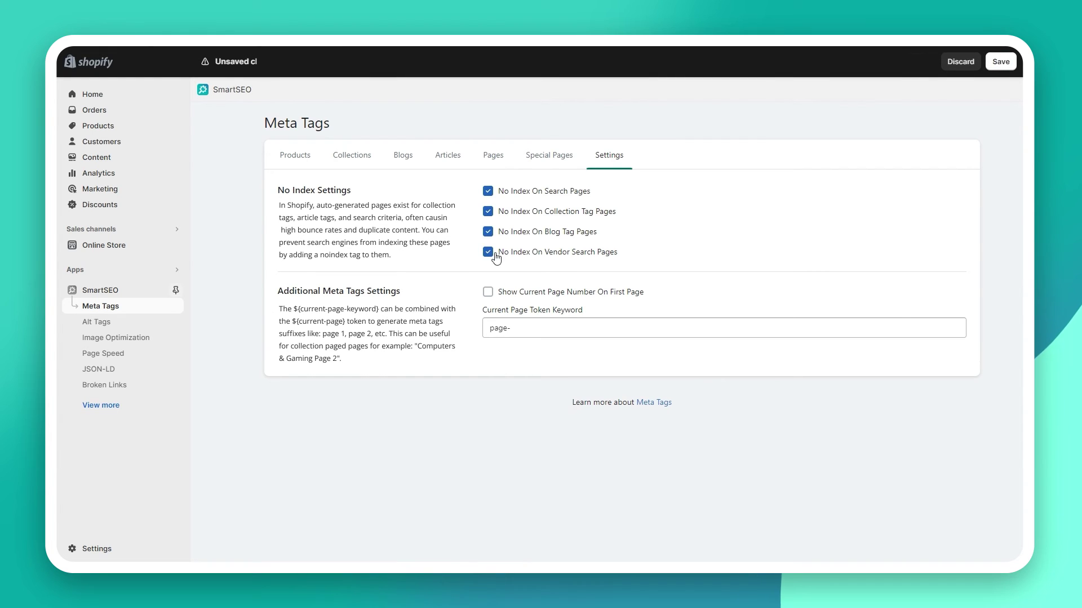
pyautogui.click(998, 65)
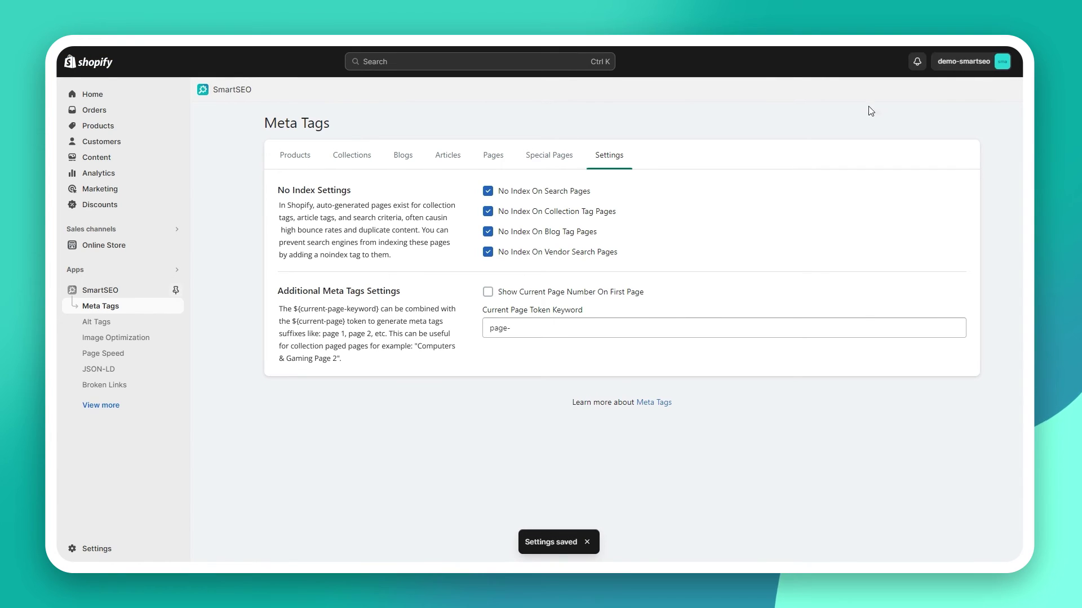
pyautogui.click(98, 322)
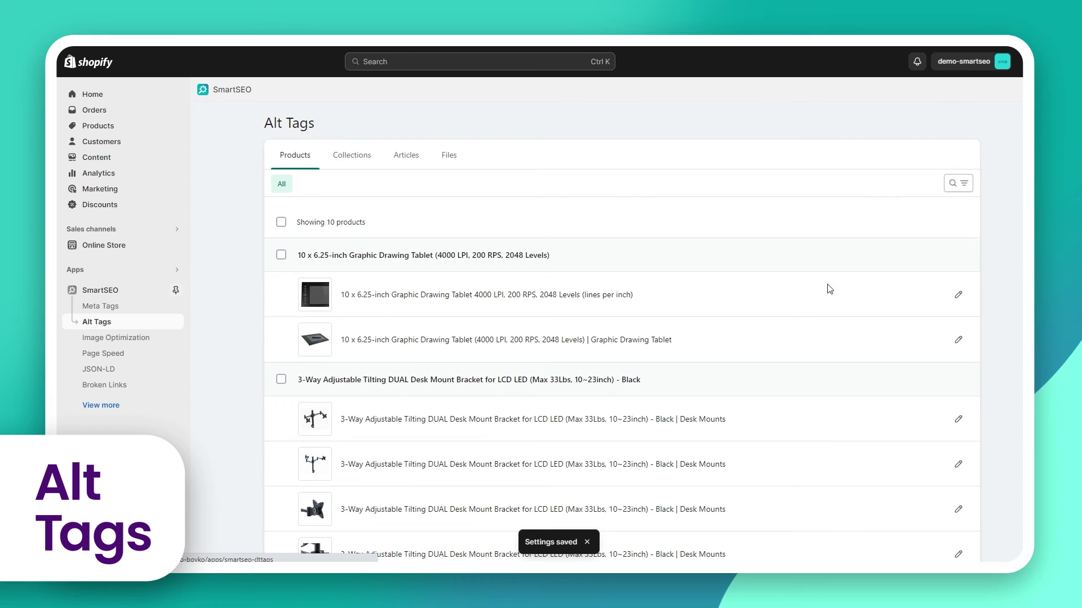
# - Remove '(lines per inch)' from the drawing tablet's first image alt text, then select every store product
pyautogui.click(958, 294)
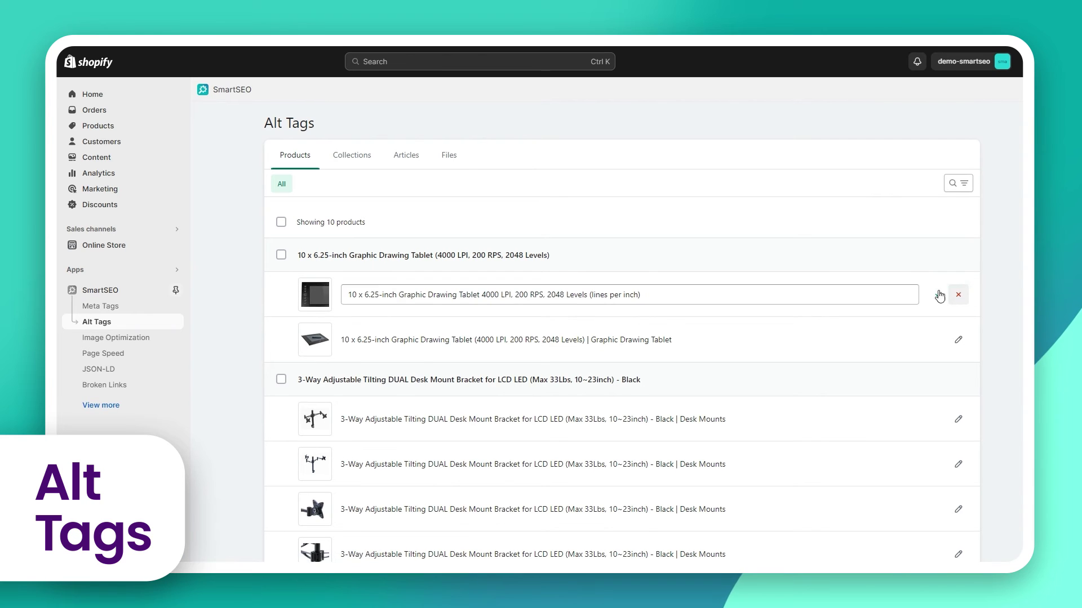
pyautogui.moveTo(589, 294); pyautogui.dragTo(645, 294)
pyautogui.press('BackSpace')
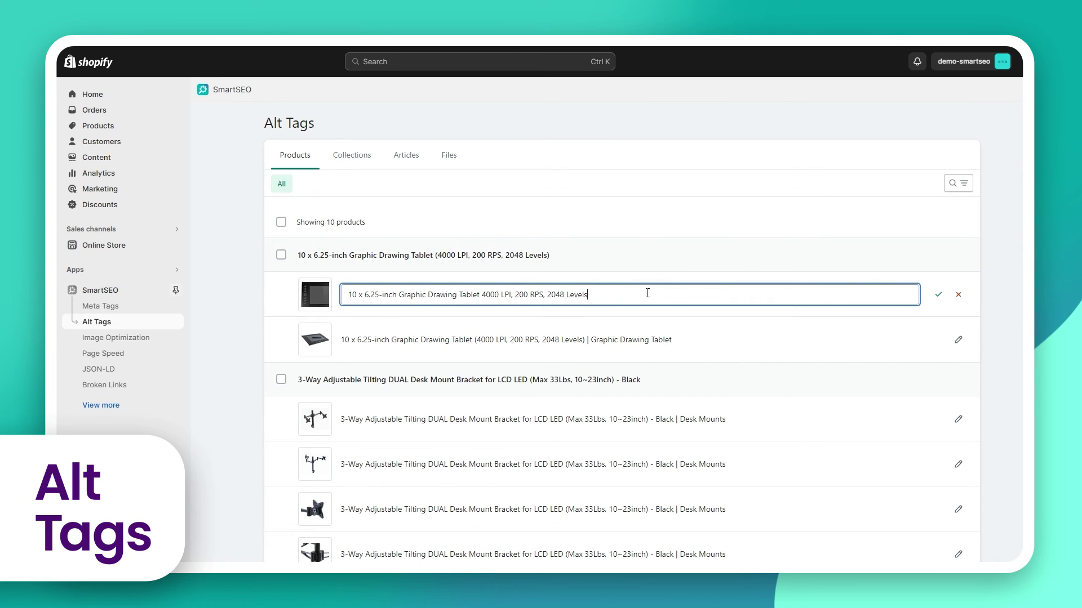
pyautogui.click(938, 294)
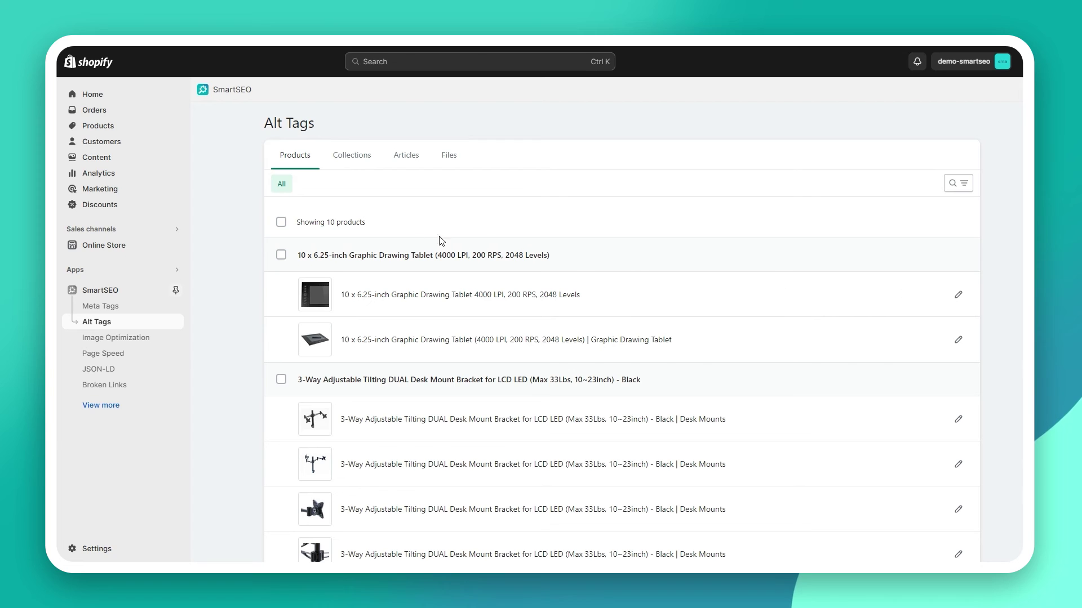
pyautogui.click(282, 222)
pyautogui.click(378, 222)
# - Set the bulk alt tag template '${title} | ${tags}' for all products and save to start the job
pyautogui.click(619, 528)
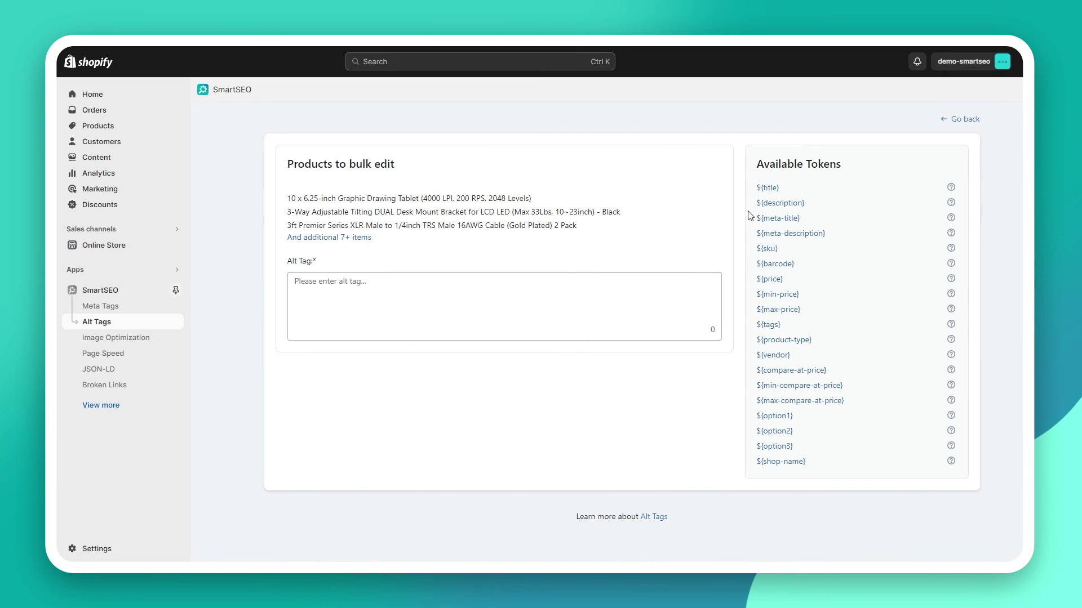
pyautogui.click(767, 188)
pyautogui.click(582, 280)
pyautogui.hotkey('ctrl', 'v')
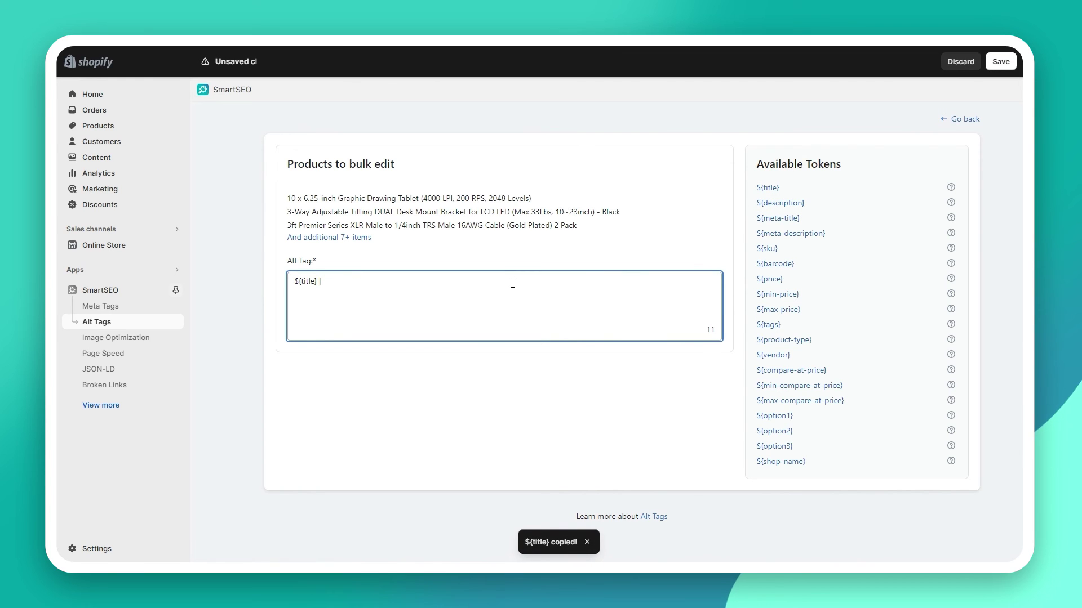
pyautogui.write('|')
pyautogui.click(767, 324)
pyautogui.click(511, 289)
pyautogui.hotkey('ctrl', 'v')
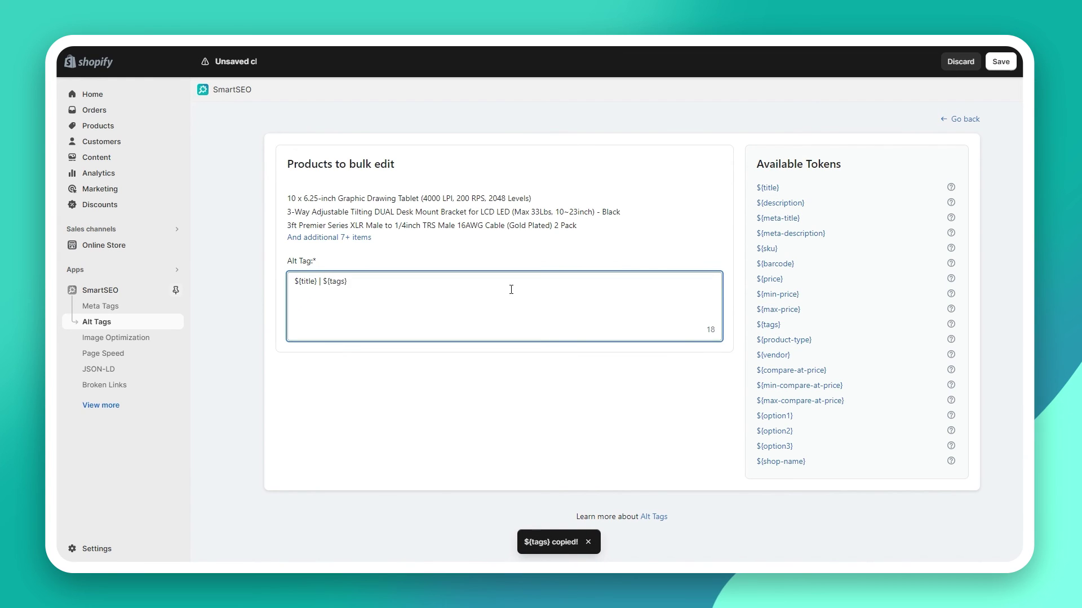
pyautogui.click(1000, 61)
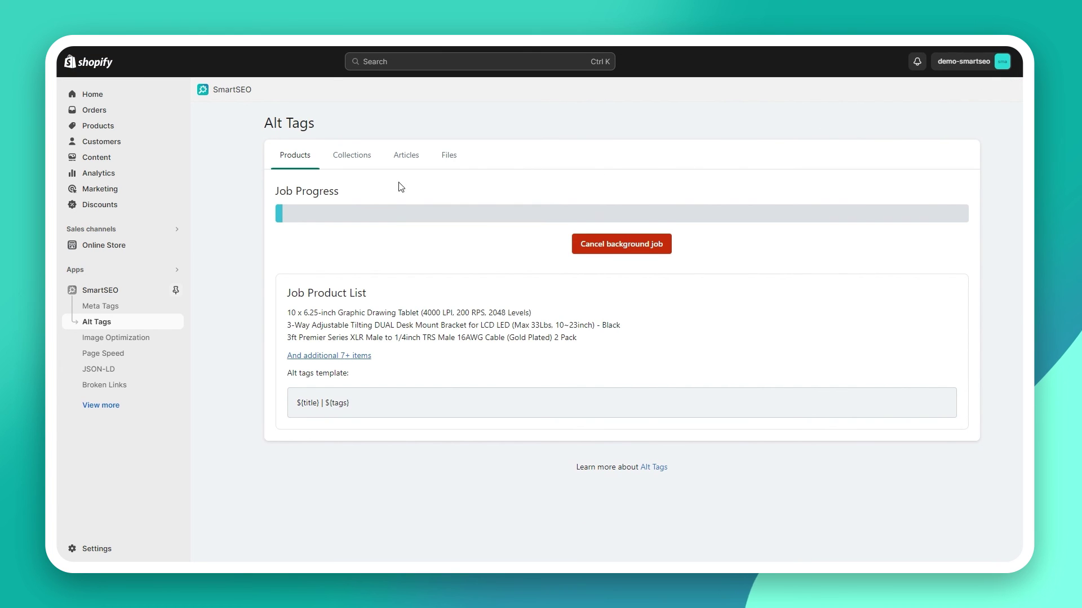
pyautogui.click(348, 162)
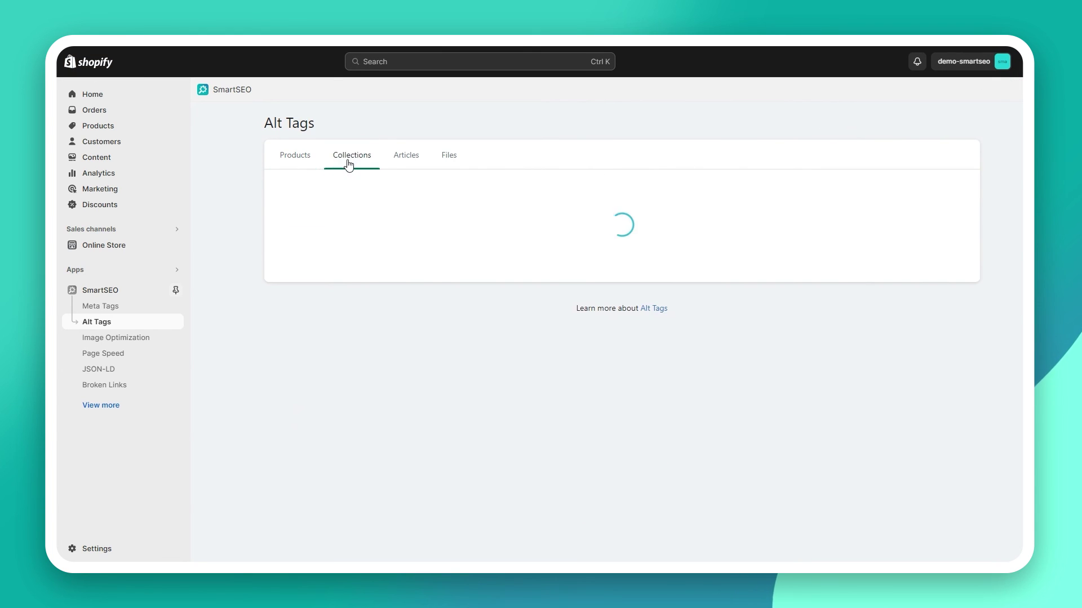
# - Review the Articles and Files alt tags, then go back to the SmartSEO overview
pyautogui.click(399, 157)
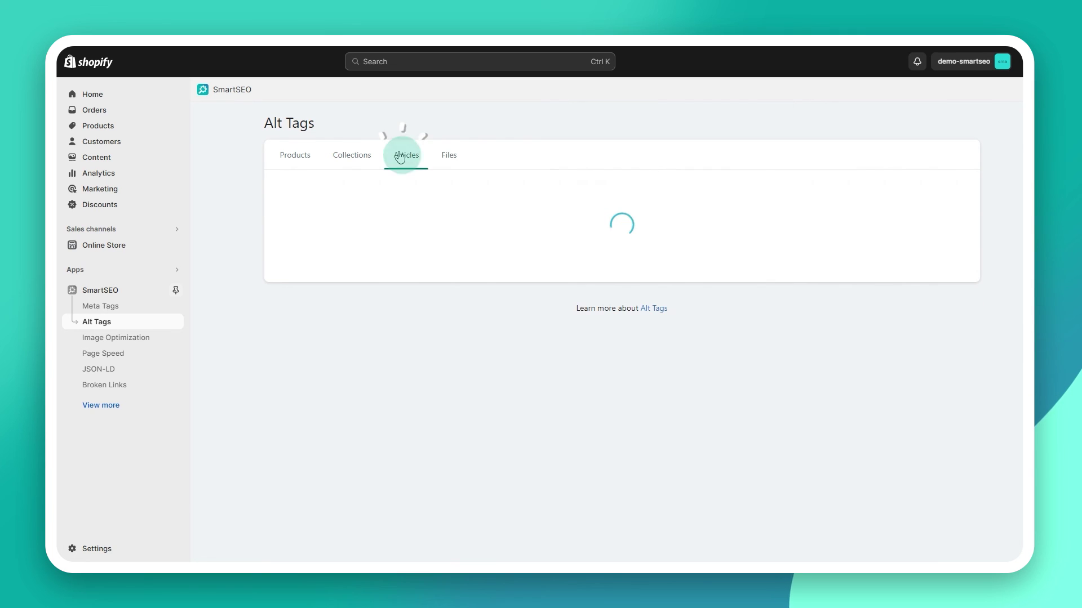
pyautogui.click(448, 157)
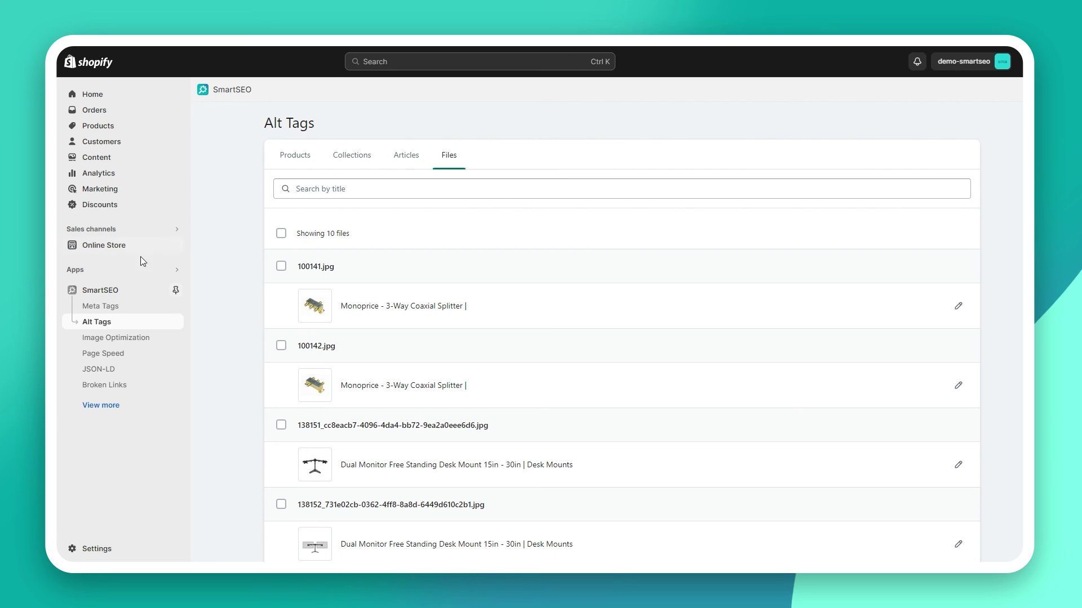
pyautogui.click(106, 293)
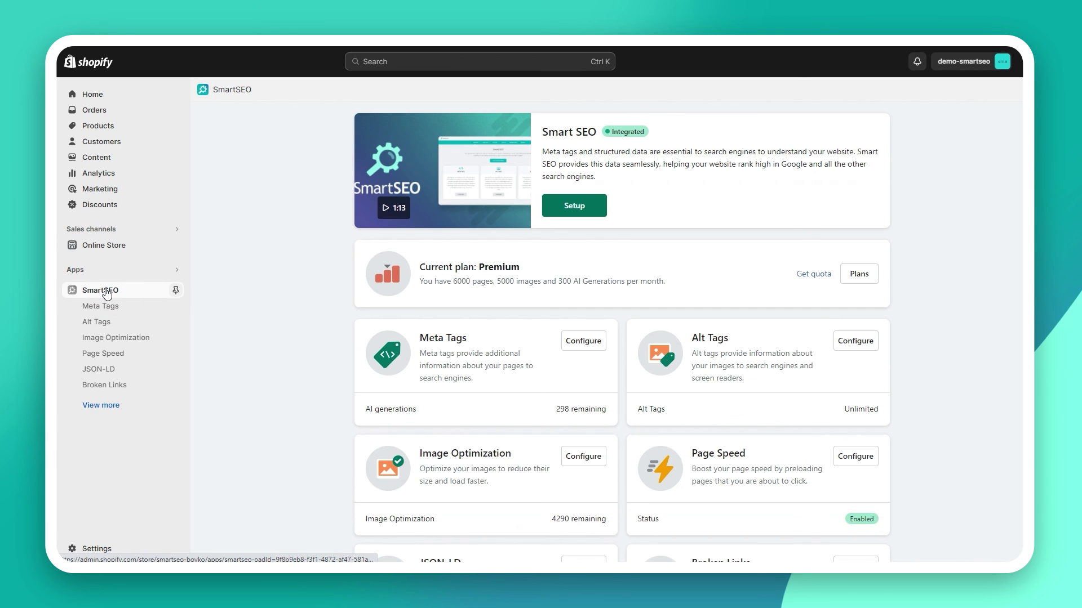